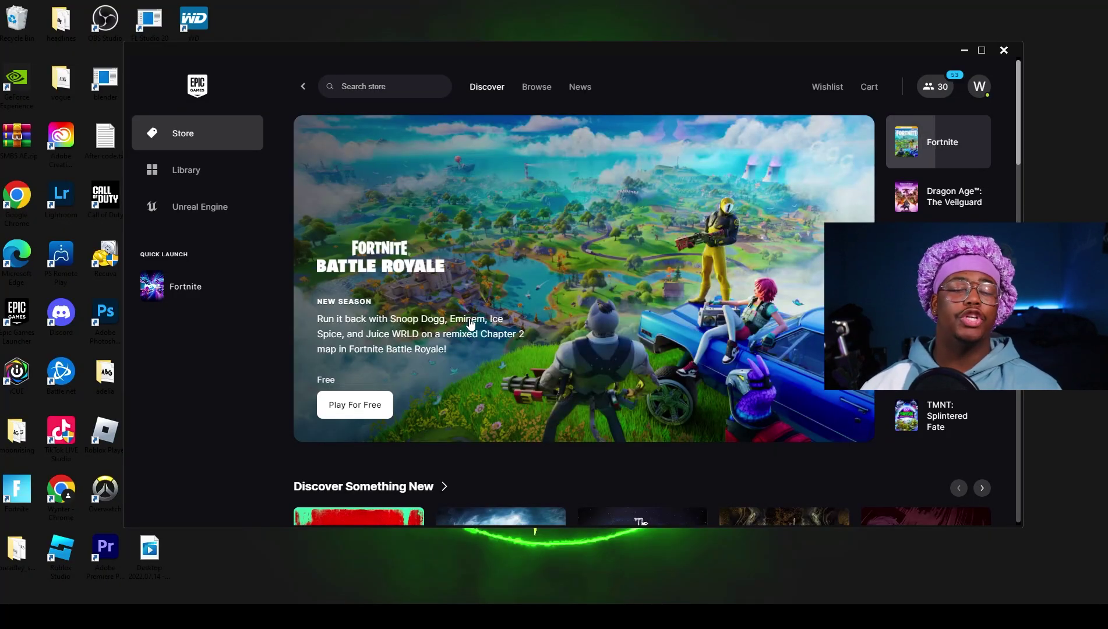
- Review Fortnite's Manage dialog from the Library, noting its 75.89 GB install size
click(173, 167)
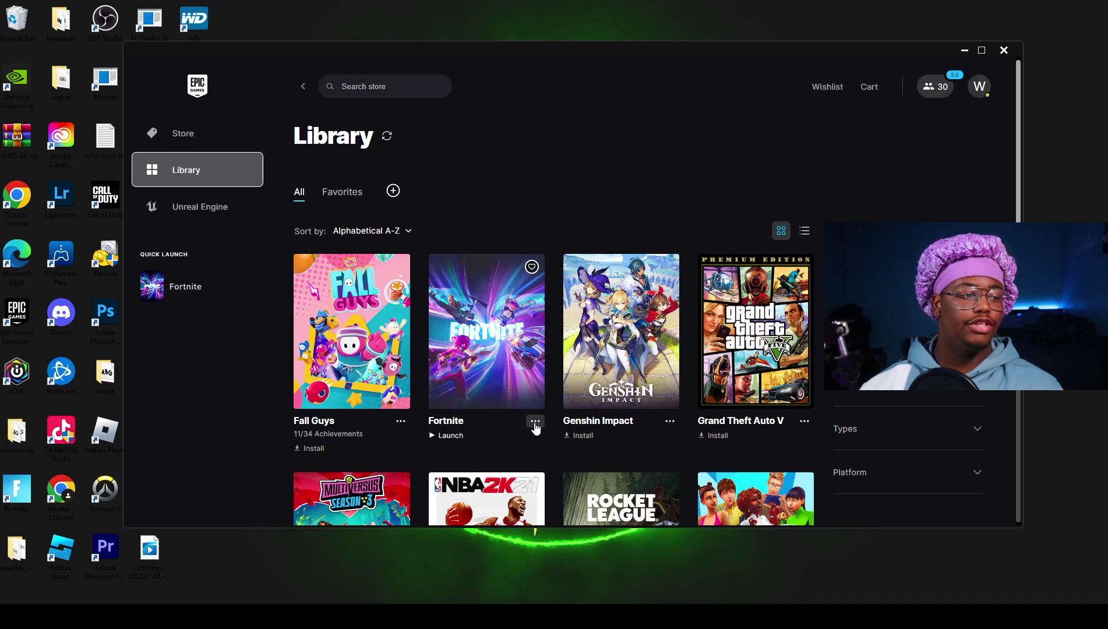
click(535, 425)
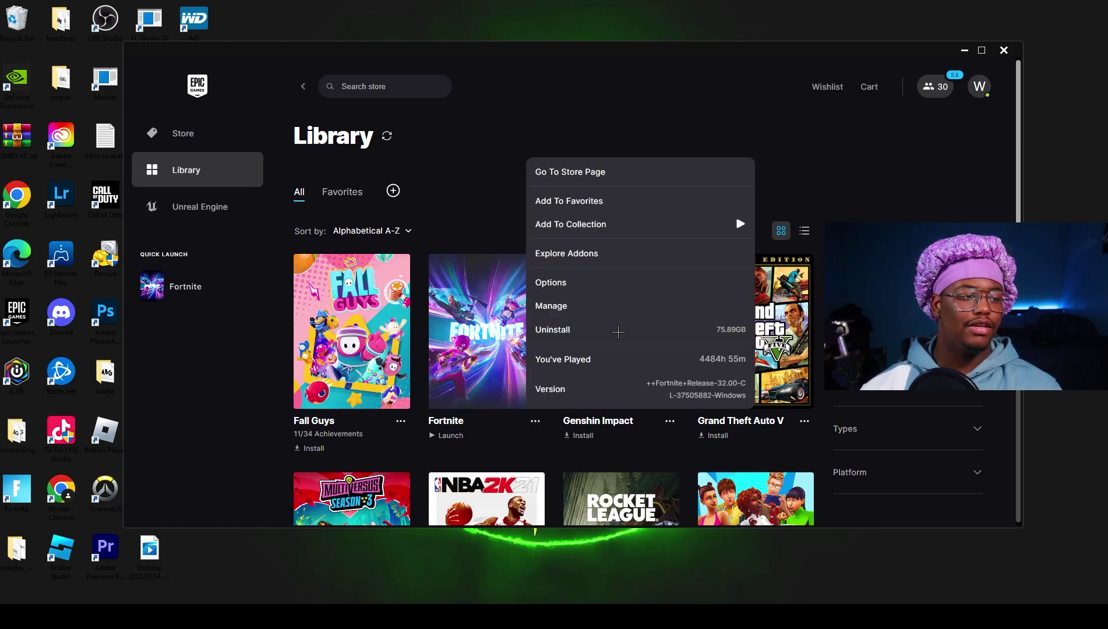
click(577, 305)
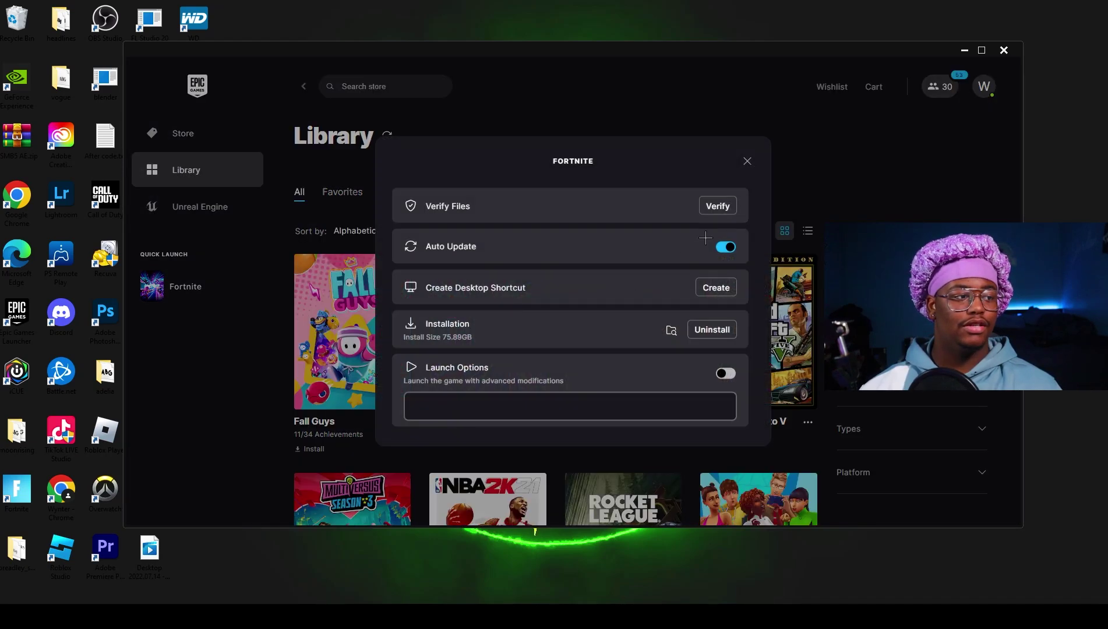
click(718, 207)
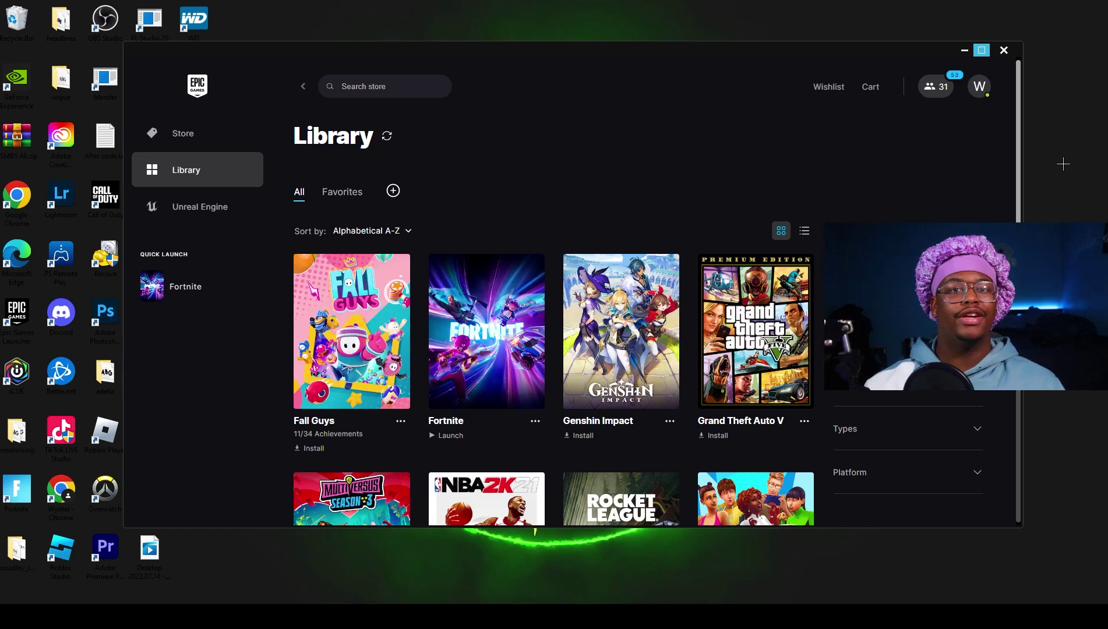
- Remove Save the World and High Resolution Textures from Fortnite's install options and apply, leaving 51.56 GB
click(535, 421)
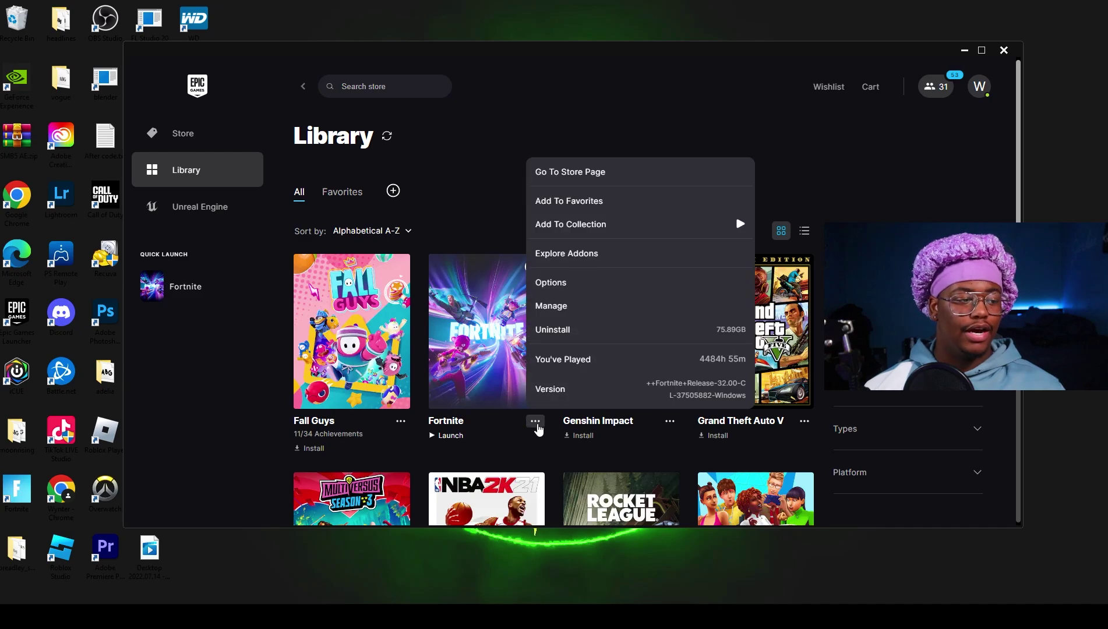
click(584, 281)
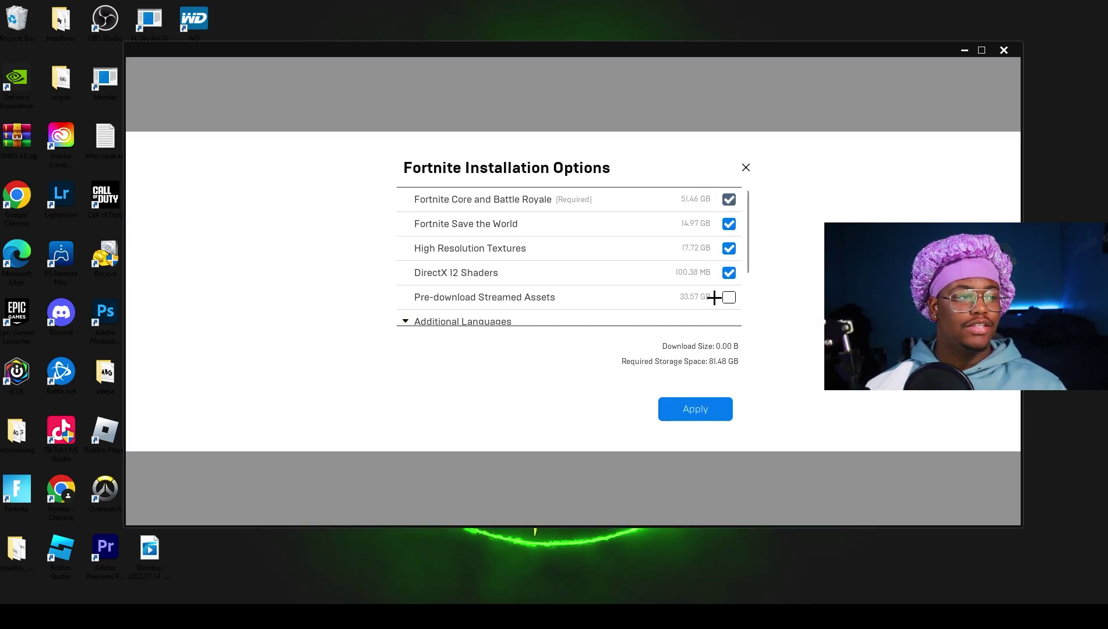
click(729, 226)
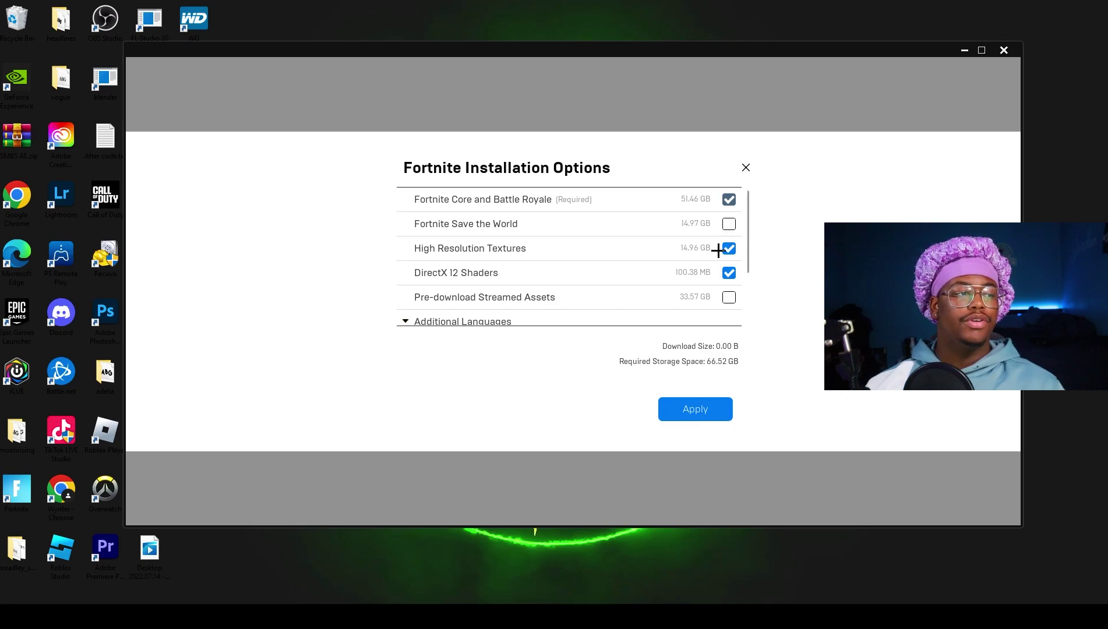
click(728, 249)
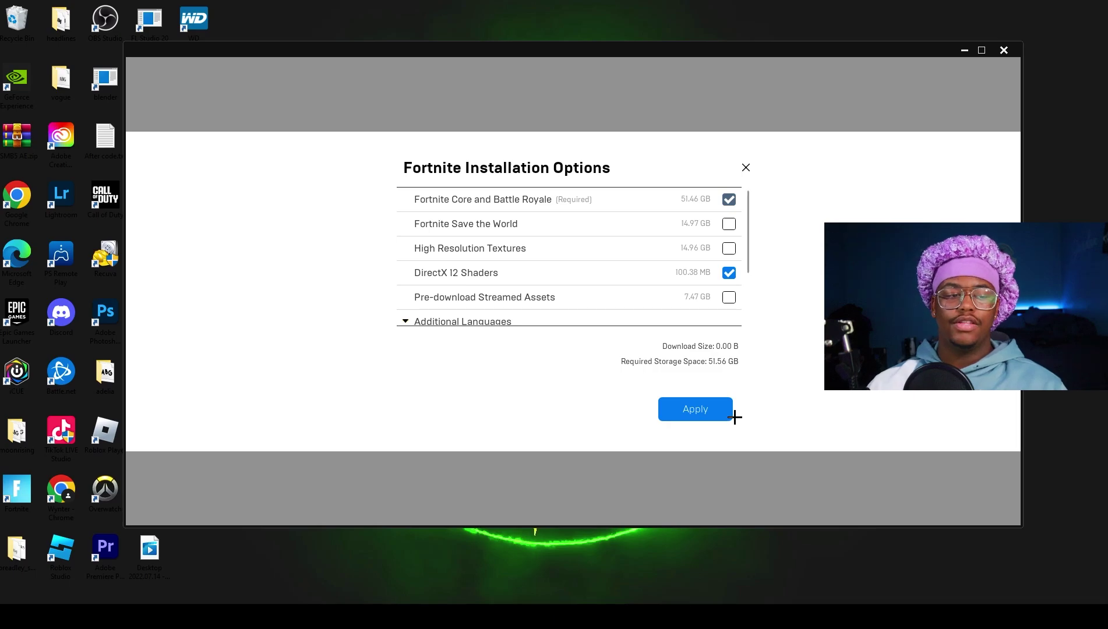
click(695, 413)
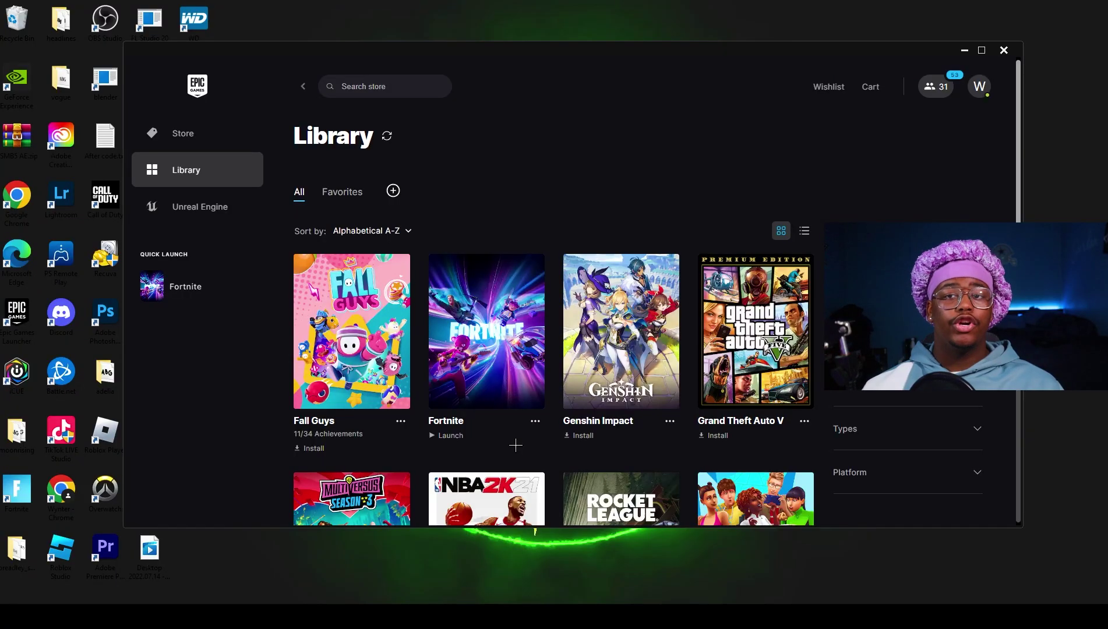
- Open Fortnite's install location and browse into FortniteGame\Binaries\Win64 to find FortniteClient-Win64-Shipping.exe
click(539, 424)
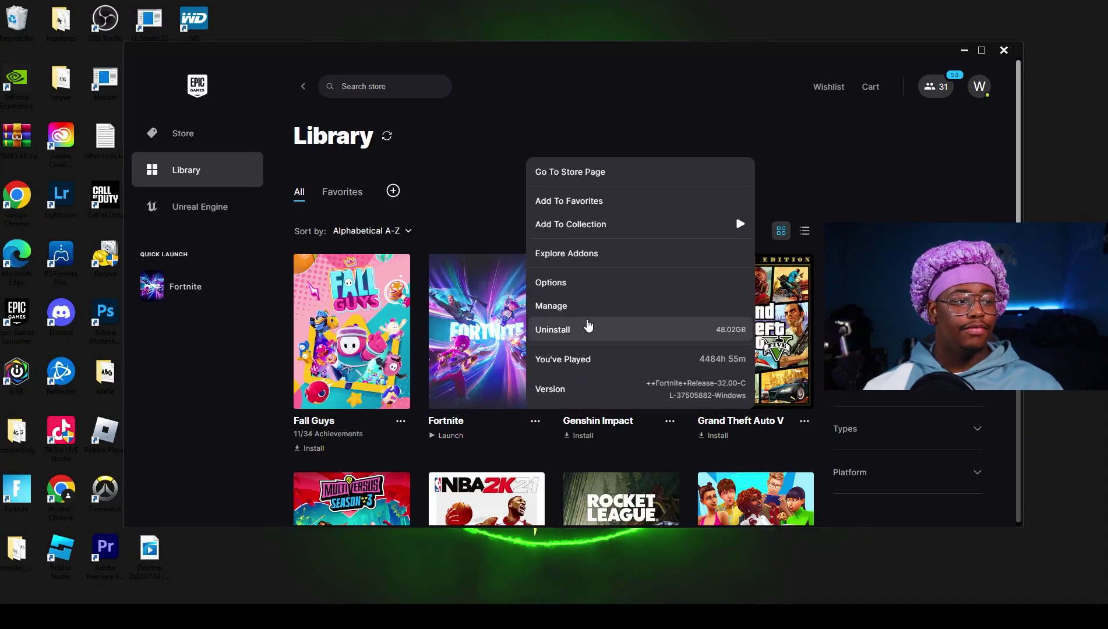
click(589, 306)
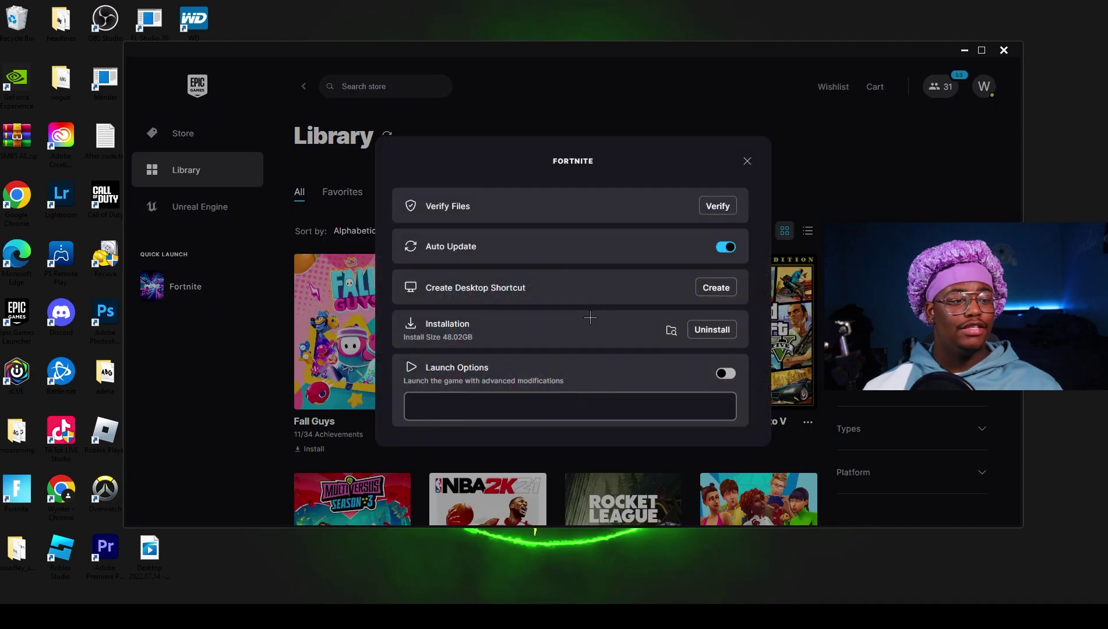
click(671, 331)
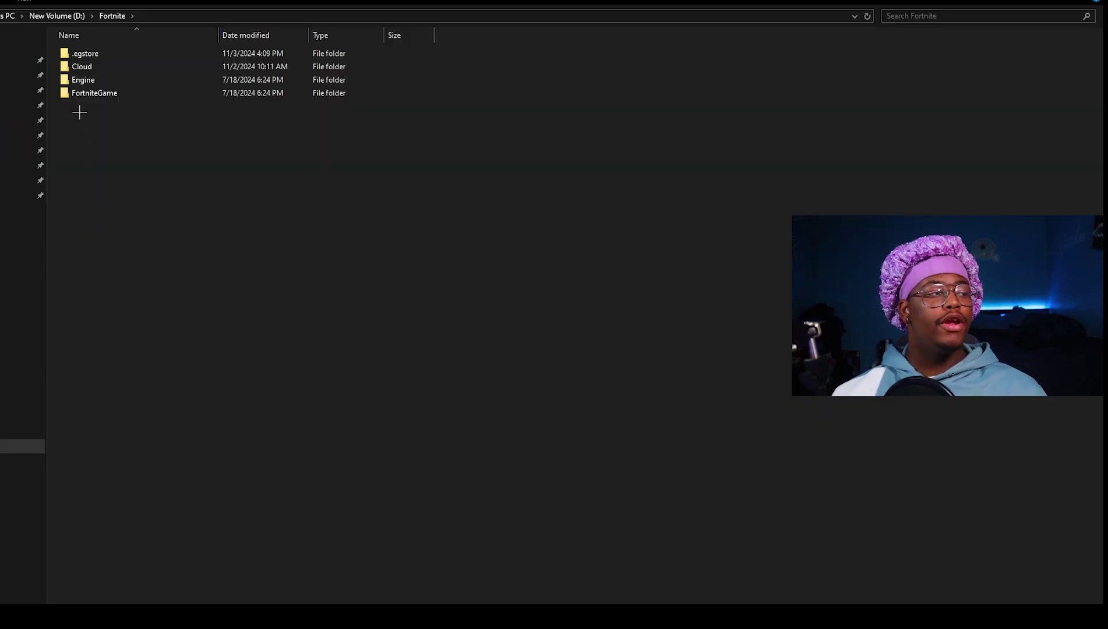
double_click(108, 93)
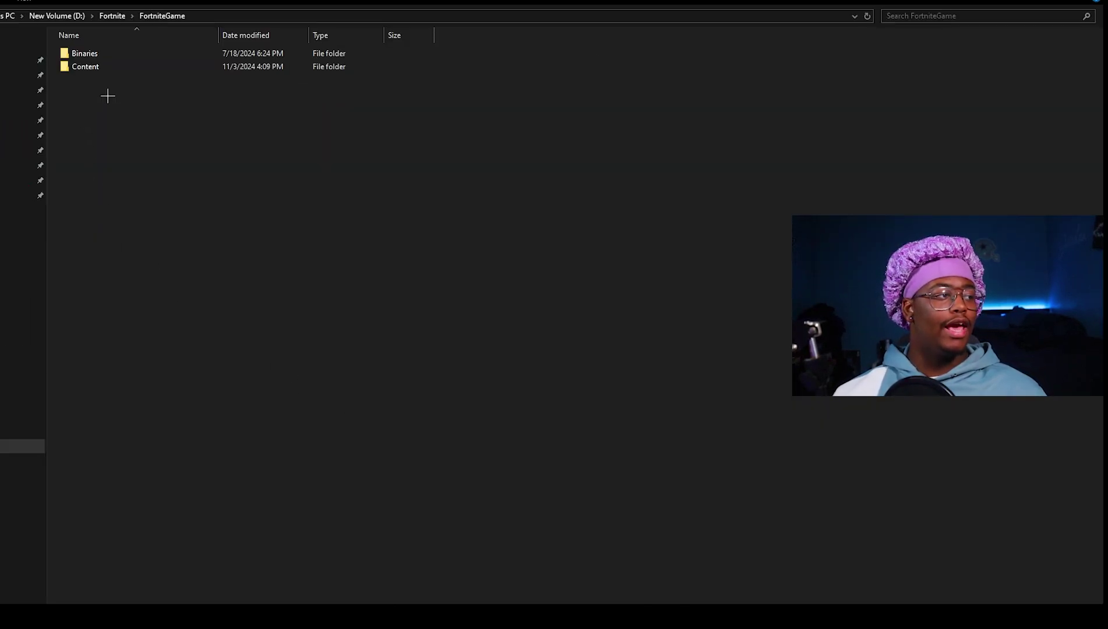
double_click(95, 53)
double_click(99, 67)
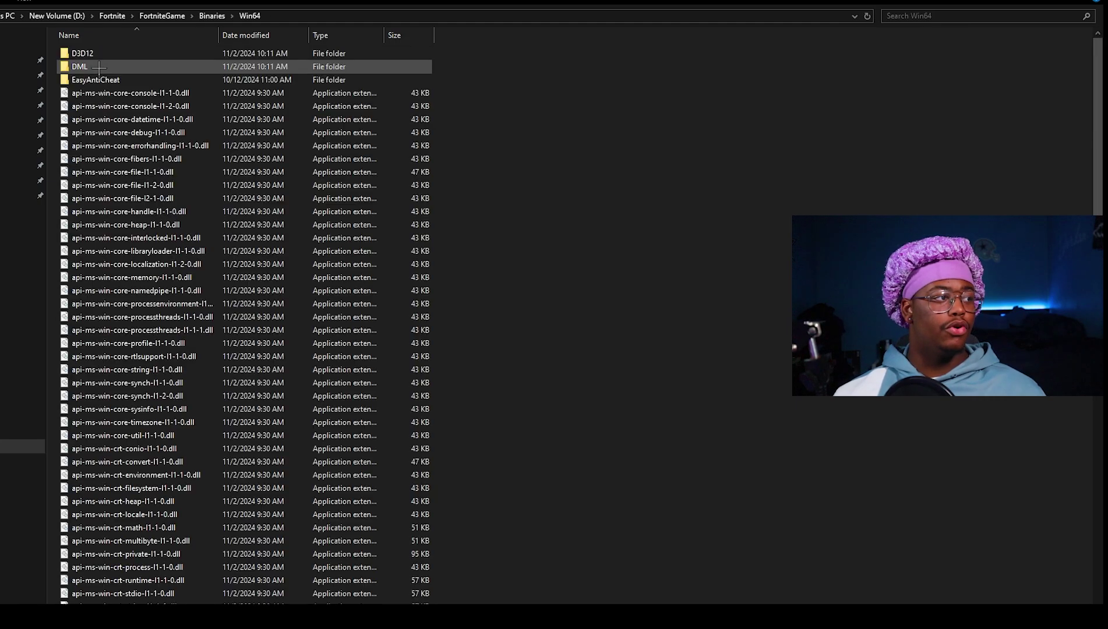
scroll(170, 357, down, 11)
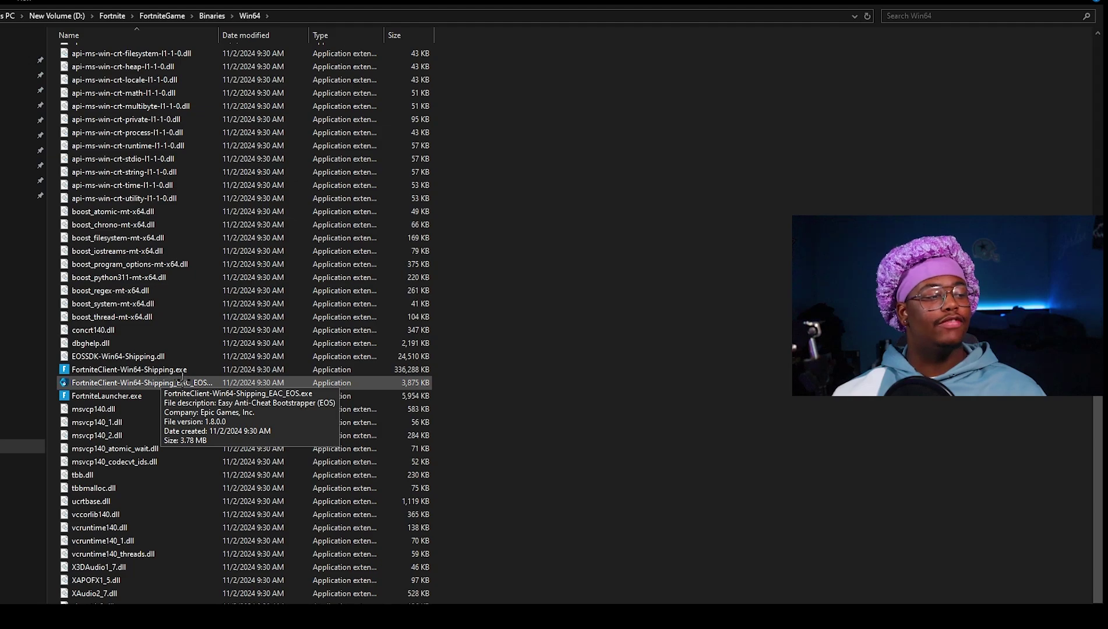
- Disable fullscreen optimizations in FortniteClient-Win64-Shipping.exe's Compatibility properties
right_click(175, 370)
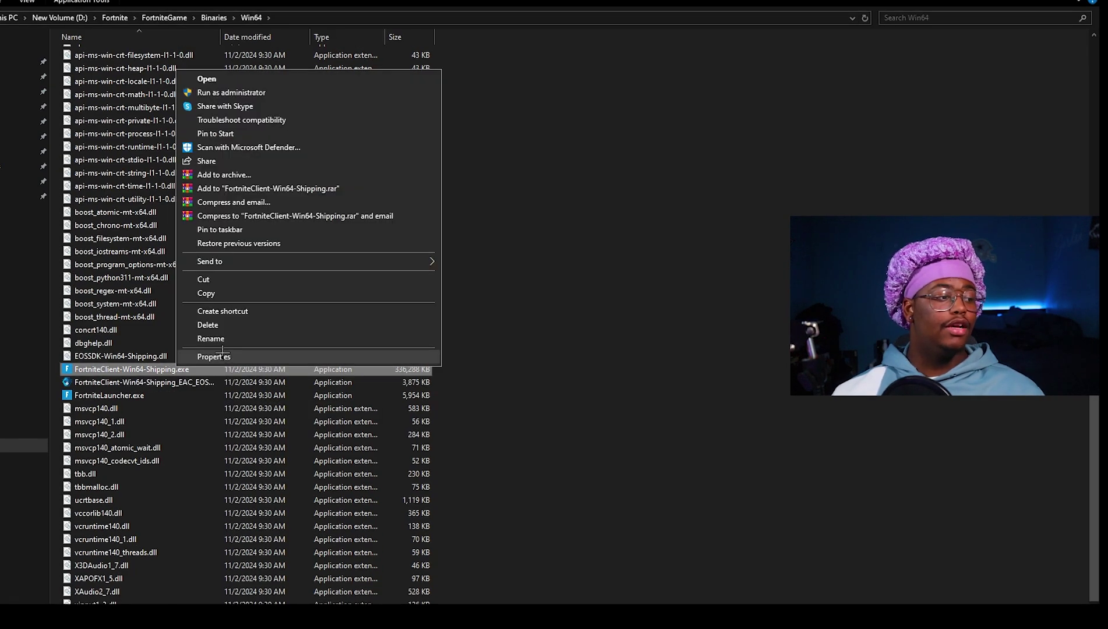
click(222, 352)
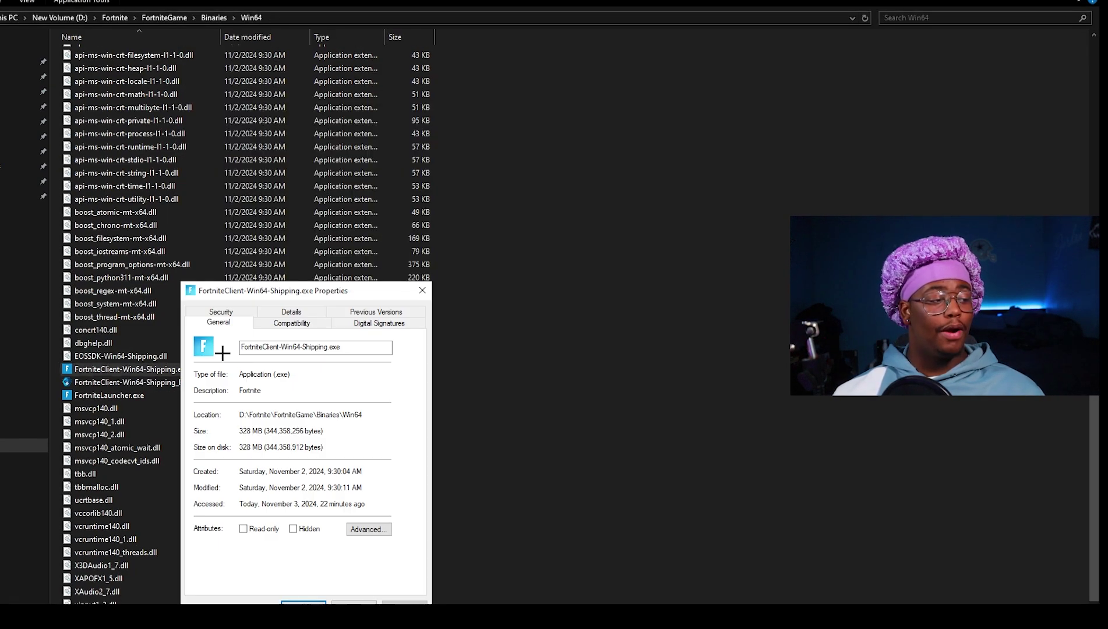
click(294, 325)
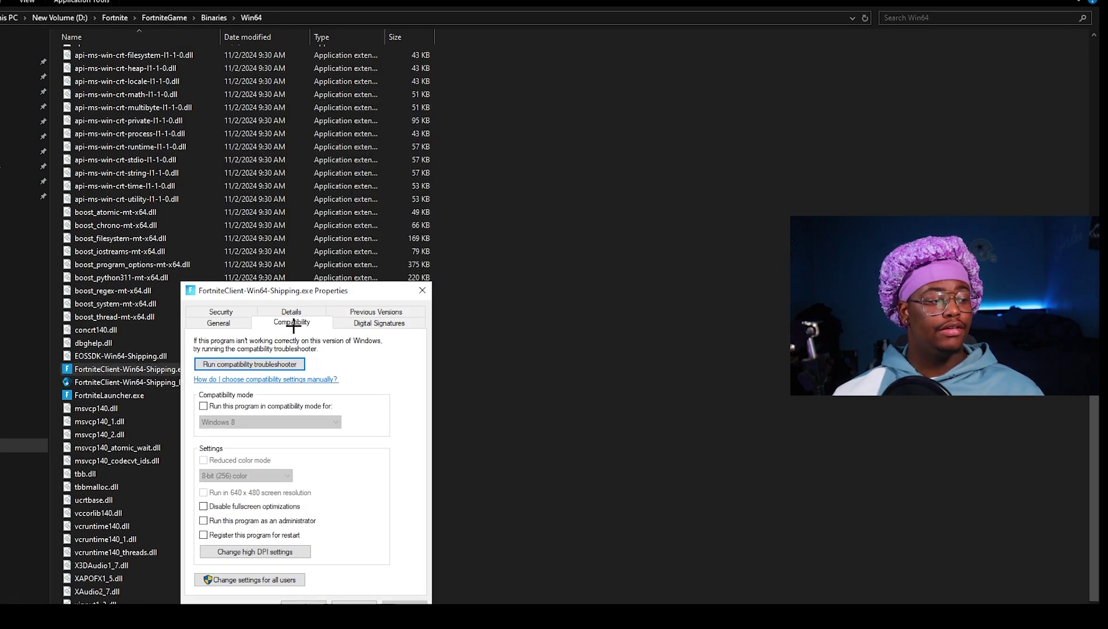
click(220, 510)
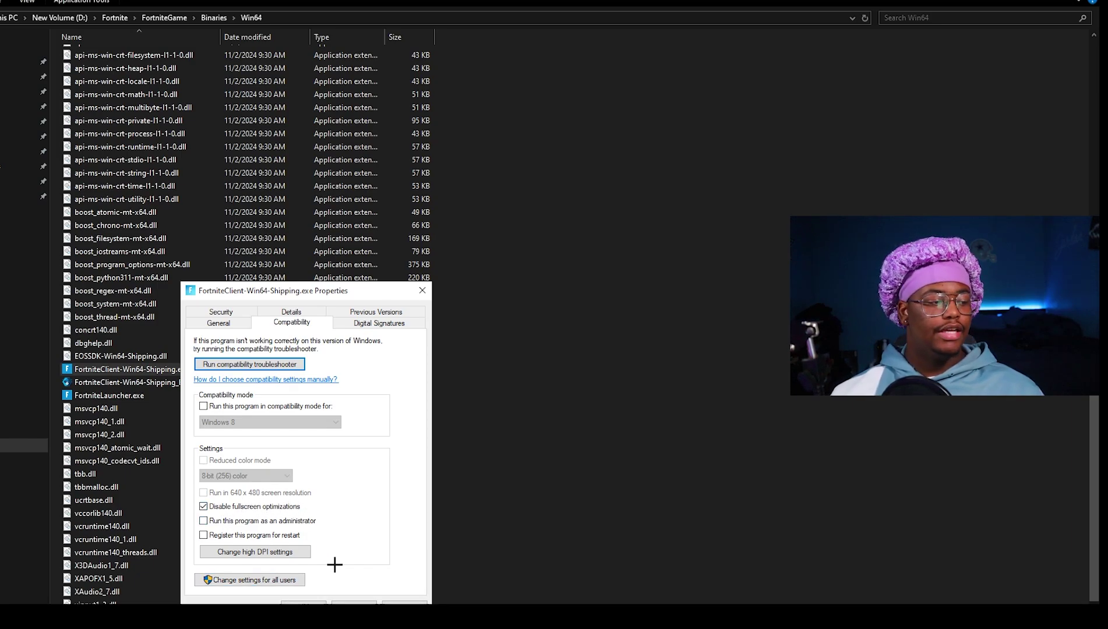
- Turn on the high DPI scaling override so scaling is performed by Application
click(280, 552)
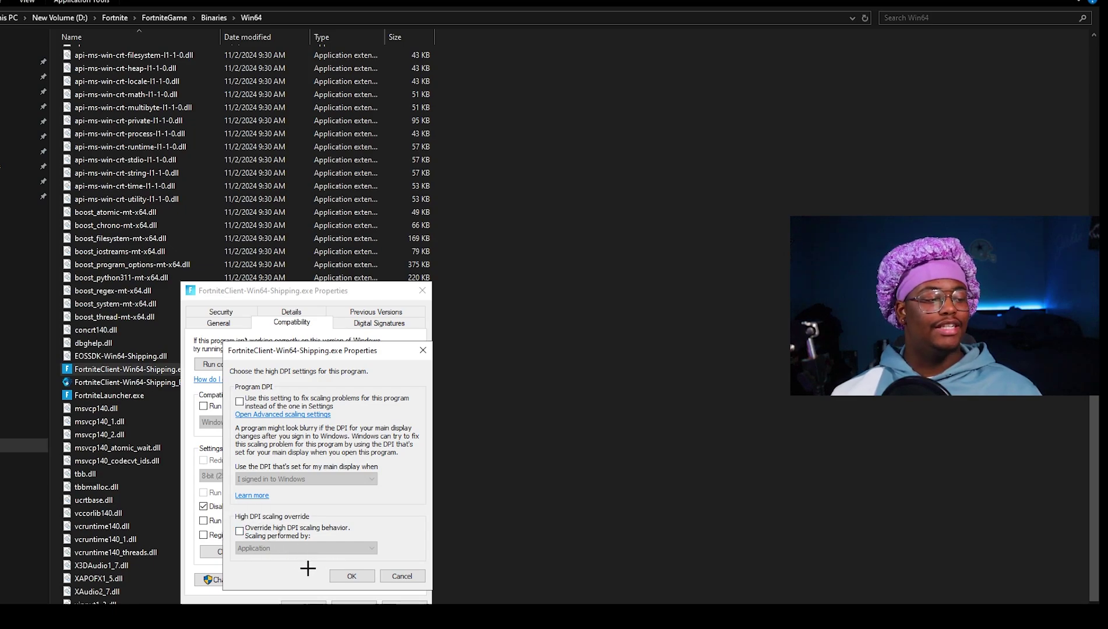
click(239, 531)
drag(378, 352, 376, 358)
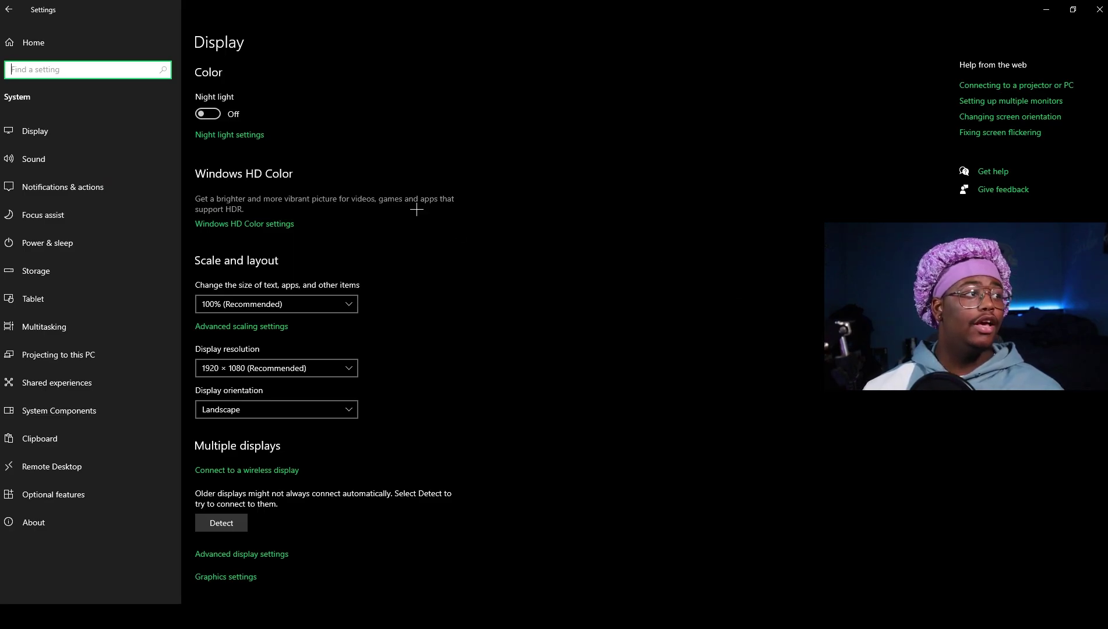
- Go to Graphics settings from the bottom of the Display page
click(230, 580)
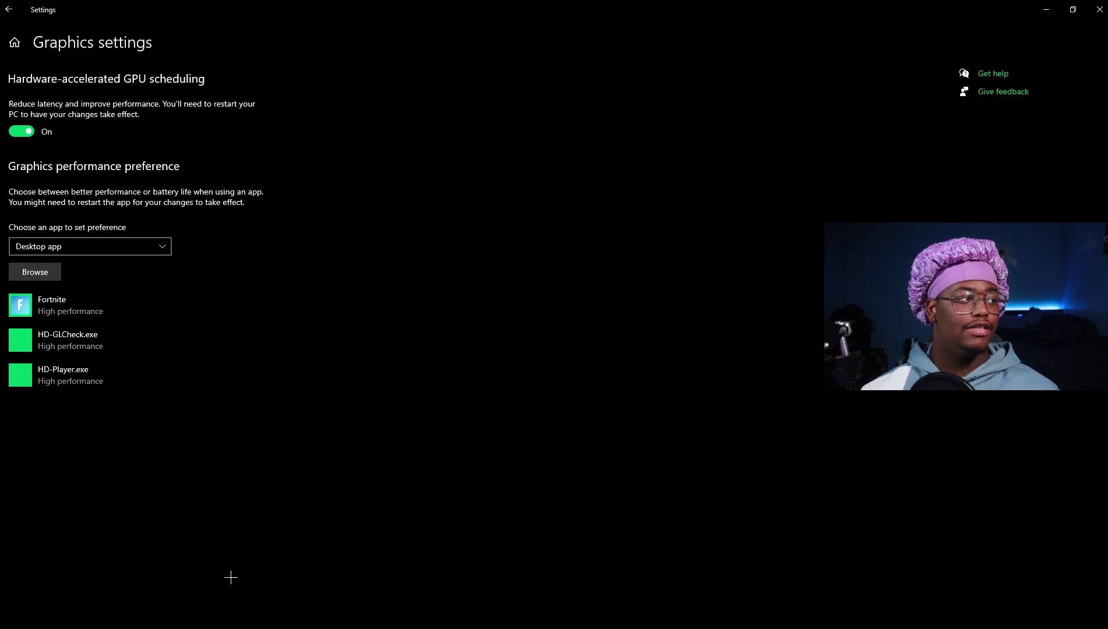
- Add the Fortnite executable to Graphics settings and bring up its performance preference choices
click(36, 272)
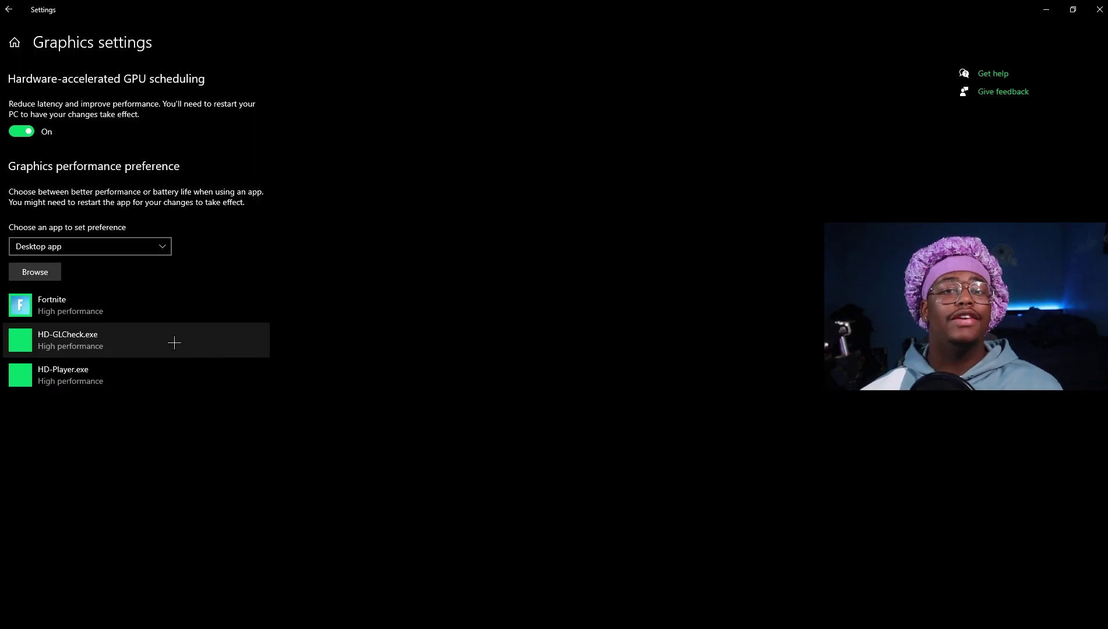
click(152, 306)
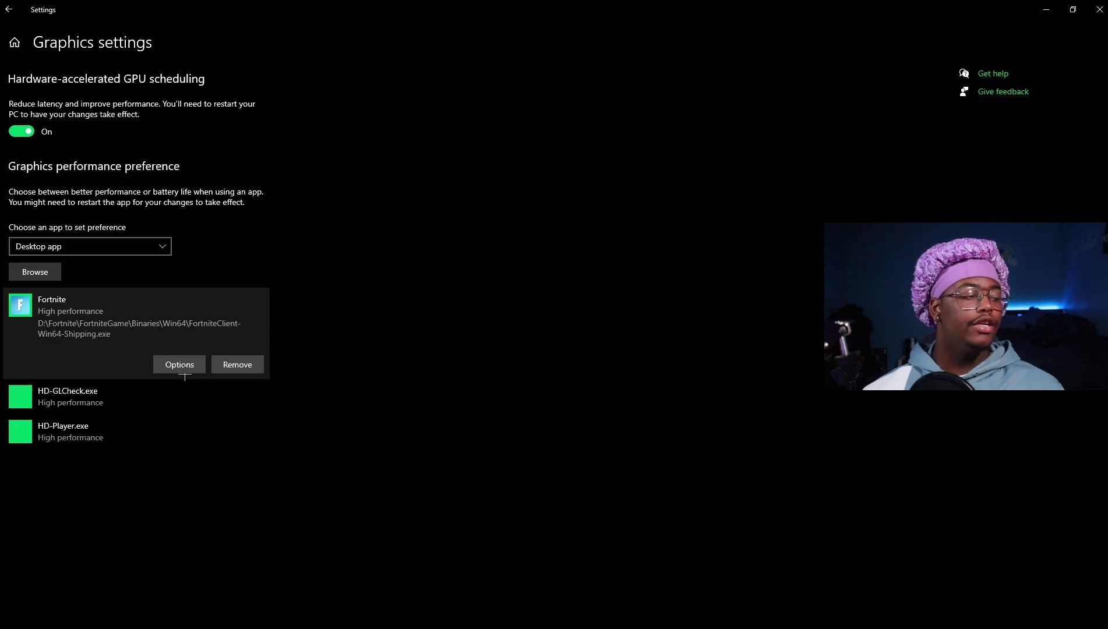
click(183, 369)
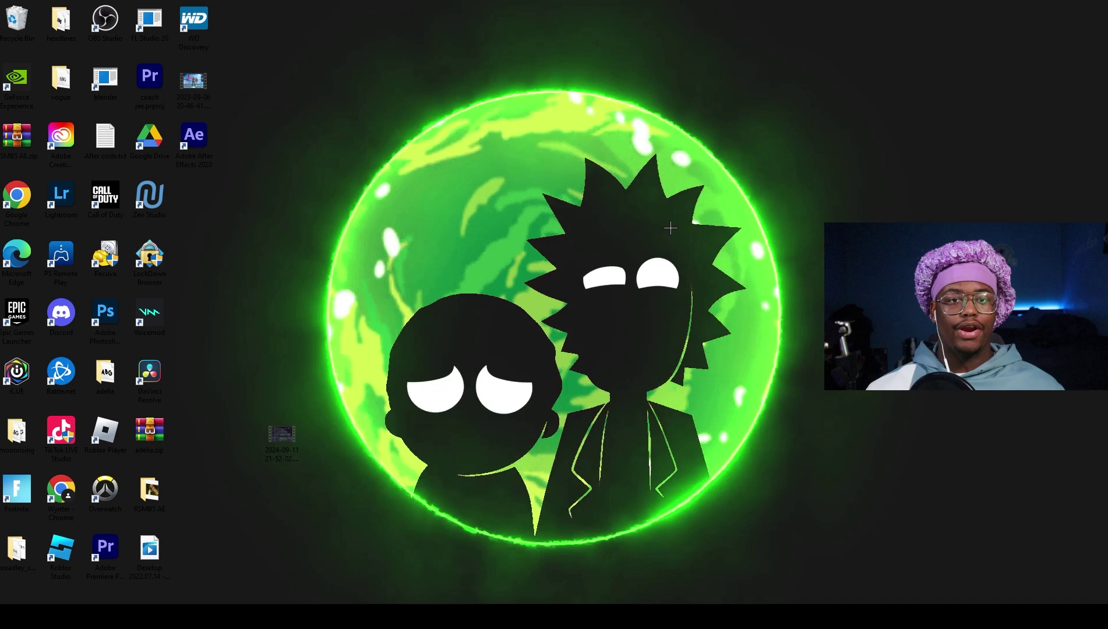
- Run powercfg -duplicatescheme e9a42b02-d5df-448d-aa00-03f14749eb61 to create Ultimate Performance, then close Command Prompt
text(sfc)
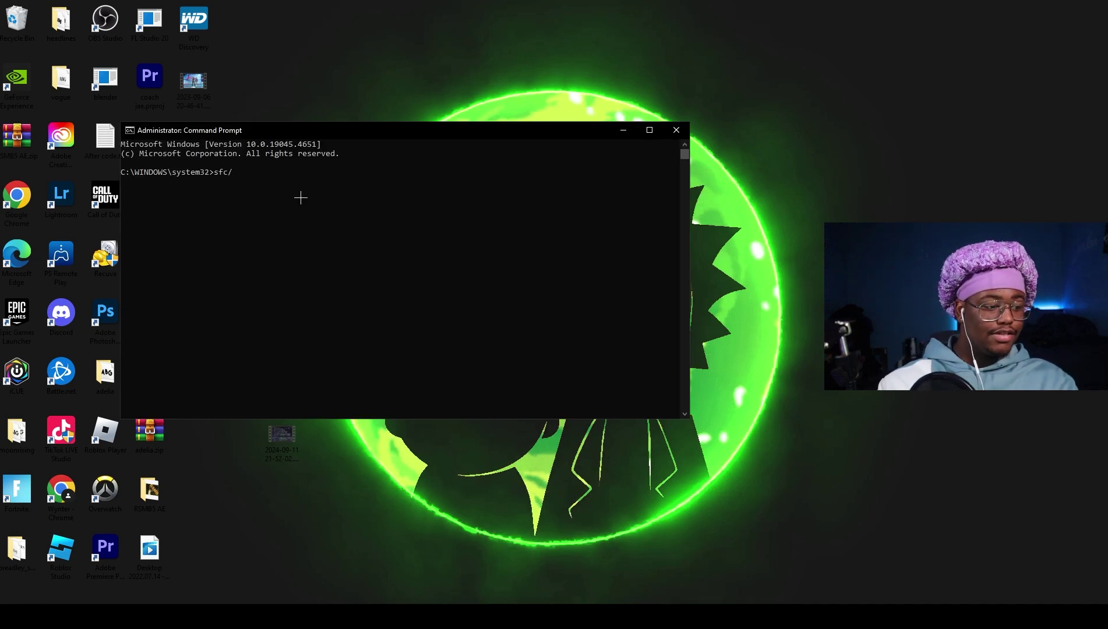
text(/scannow)
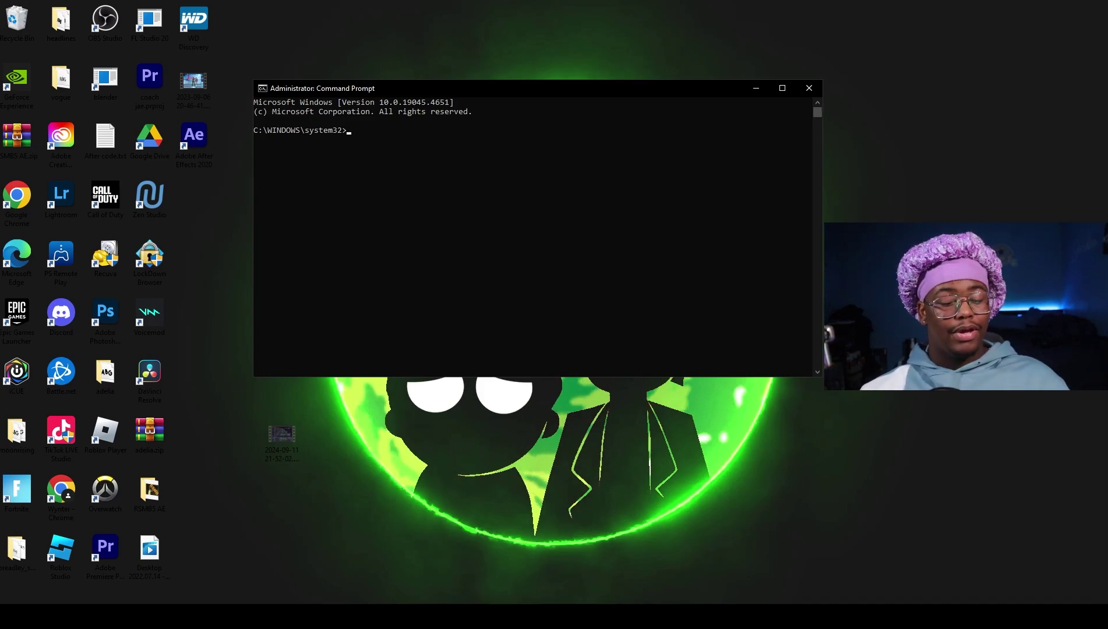
text(powercfg -duplicatescheme e9a42b02-d5df-448d-aa00-03f14749eb61)
key(Return)
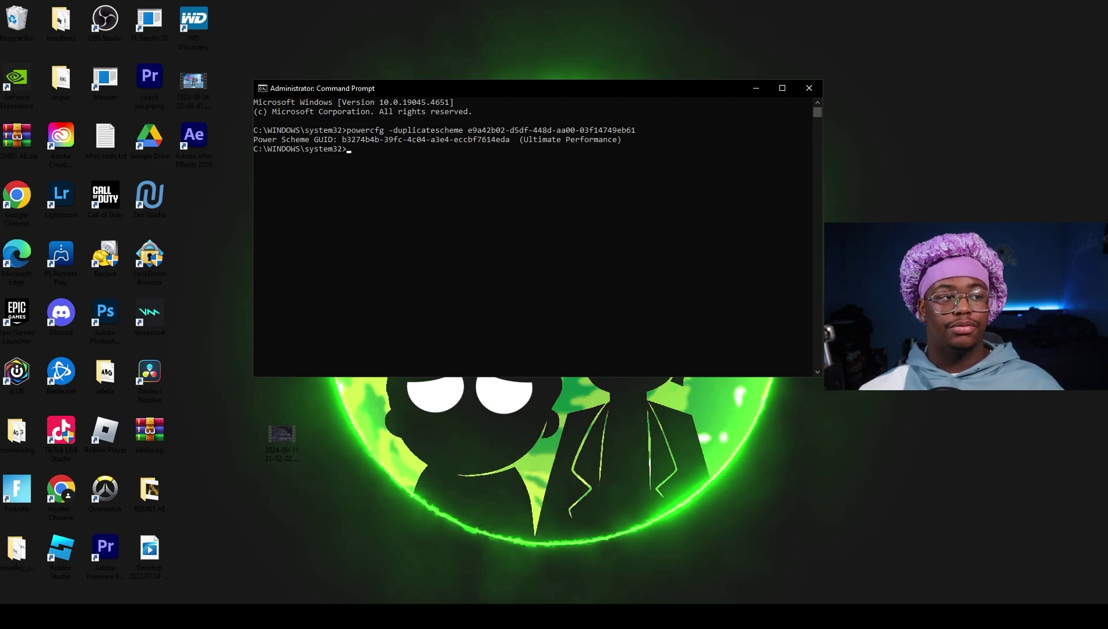
key(alt+F4)
key(super+s)
- Search 'Edit power plan' and select Ultimate Performance as the active plan in Power Options
text(edi)
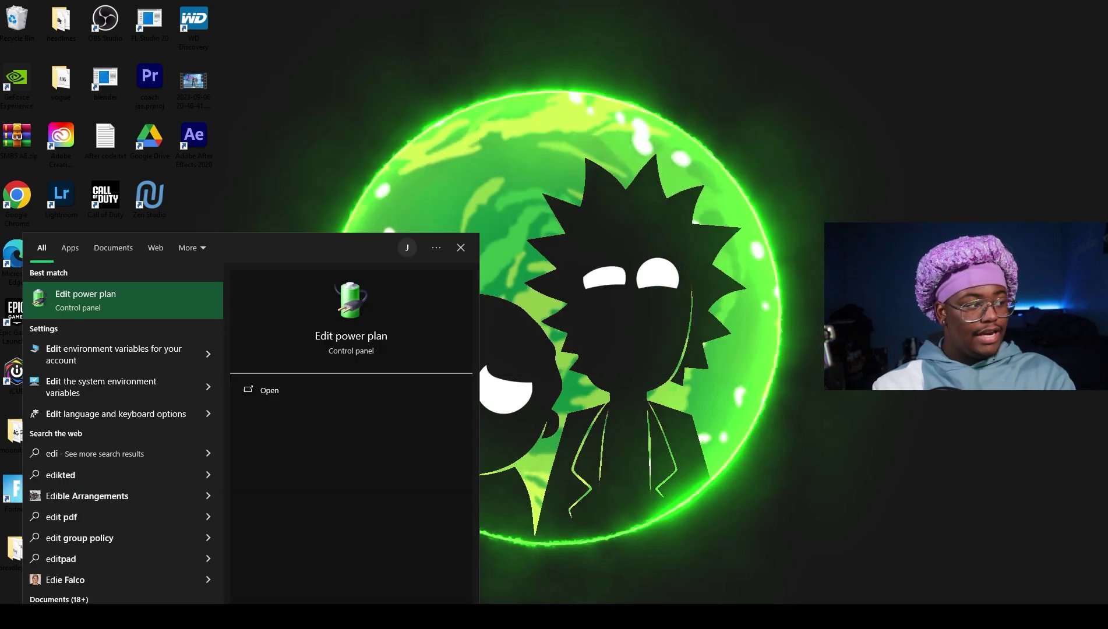
key(Return)
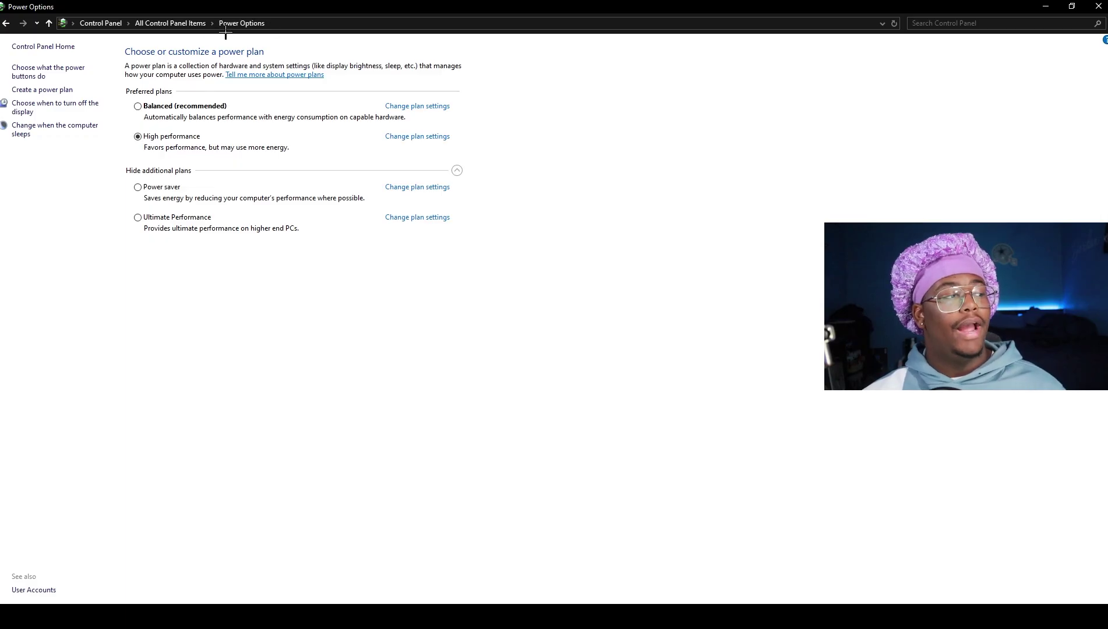
click(138, 217)
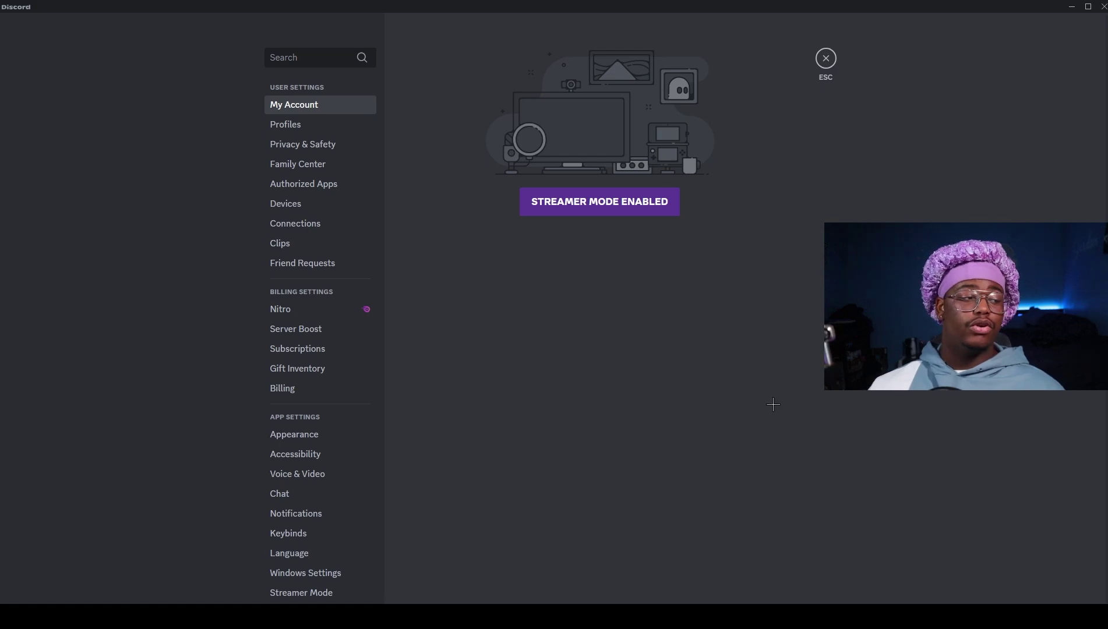
- Scroll Discord's User Settings sidebar down to the Advanced section
scroll(293, 411, down, 4)
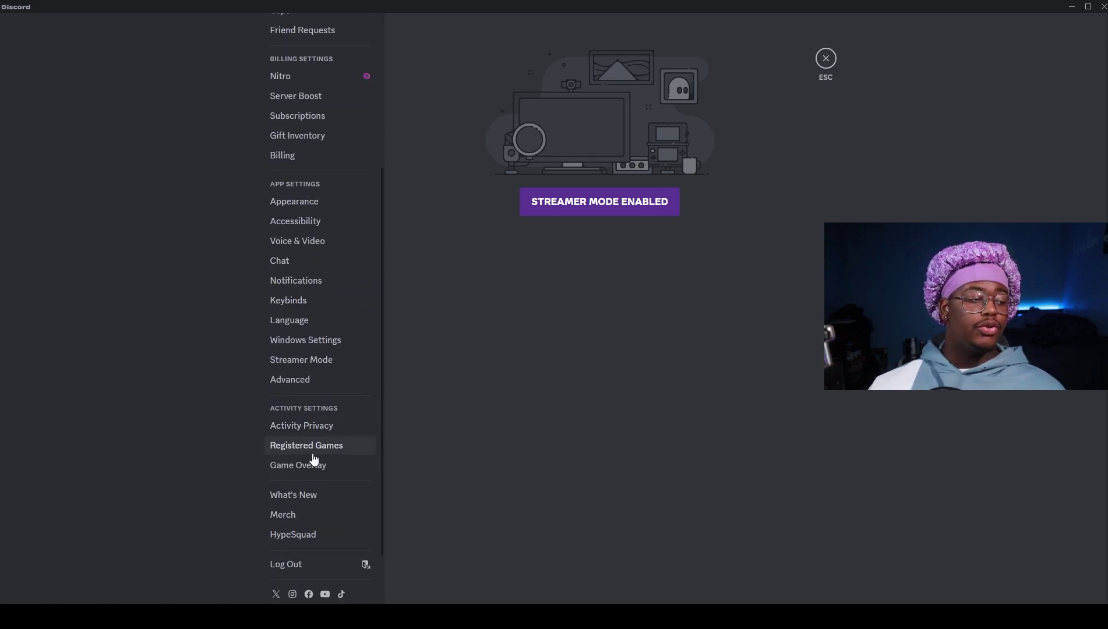
click(300, 385)
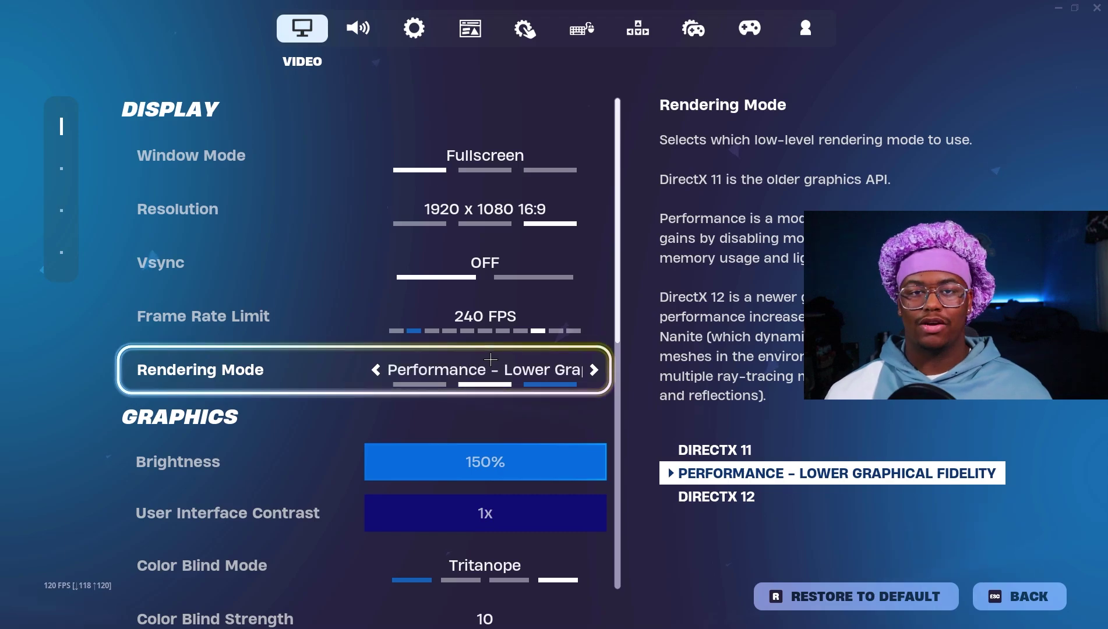
- Scroll down through Fortnite's Video settings to reach the graphics options
scroll(594, 413, down, 3)
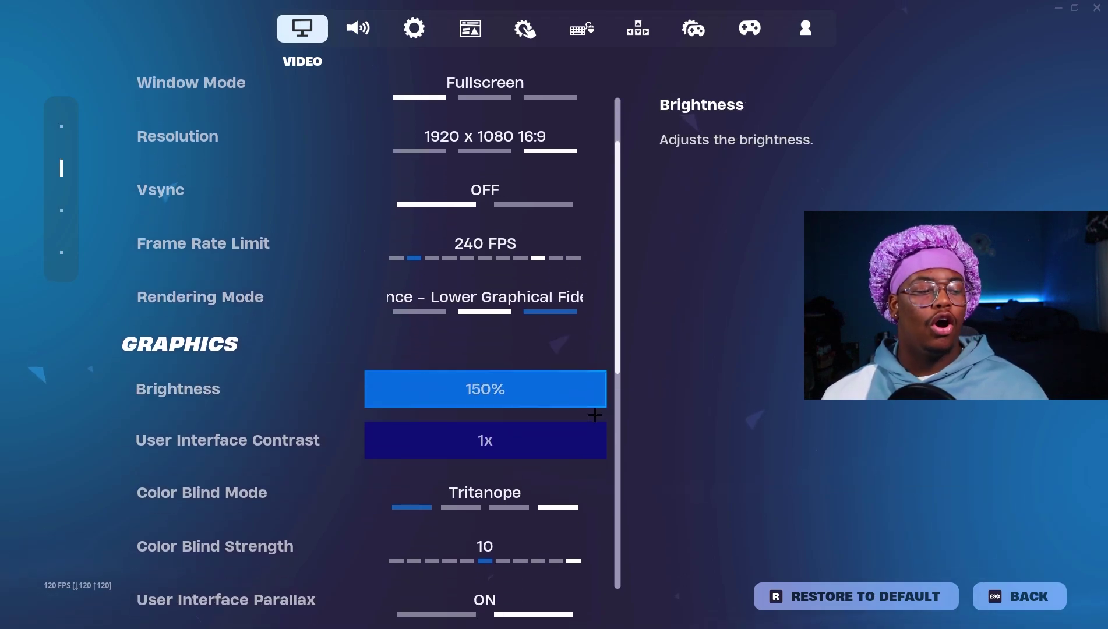
scroll(595, 410, down, 10)
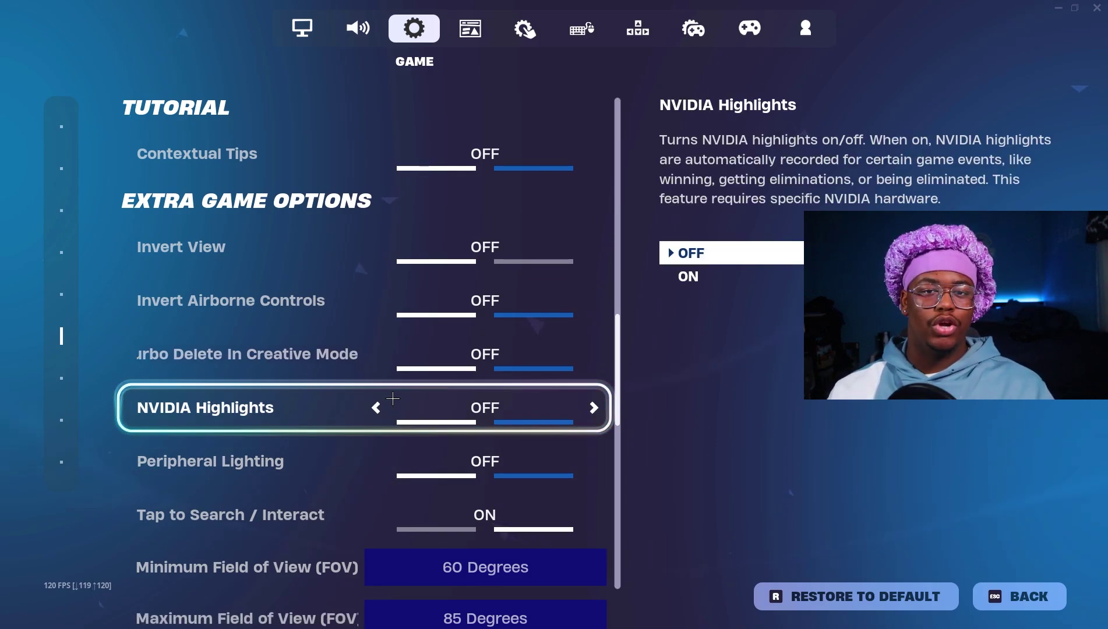
- Scroll through Touch and Motion's Gyro Options, confirming Gyro Aiming Off and Sensitivity 0.00
scroll(393, 399, down, 5)
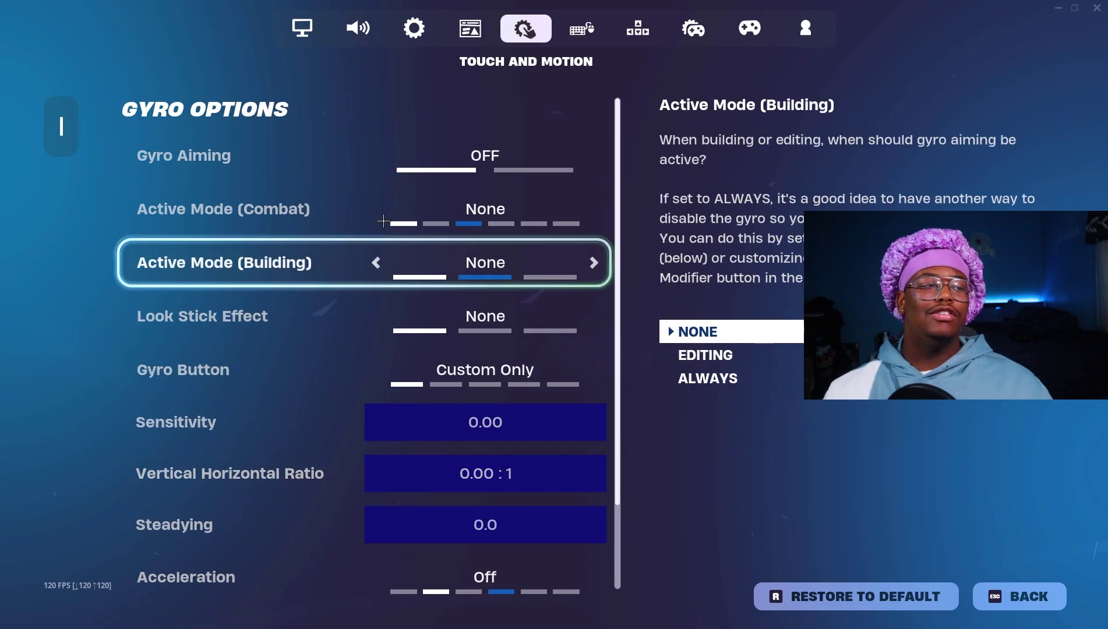
scroll(338, 428, down, 2)
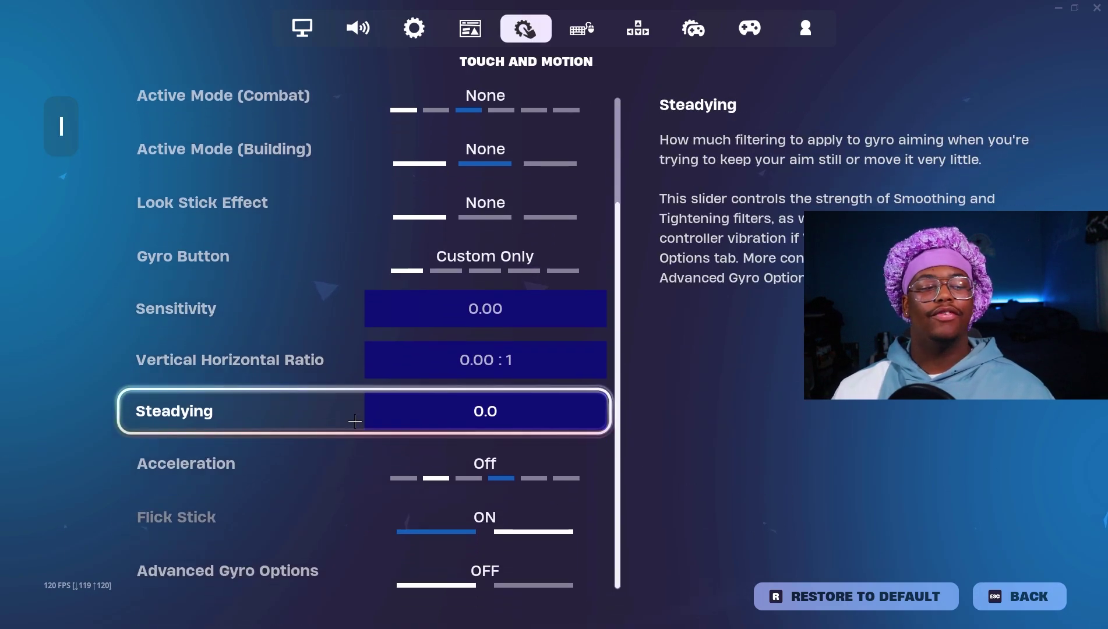
scroll(332, 473, up, 2)
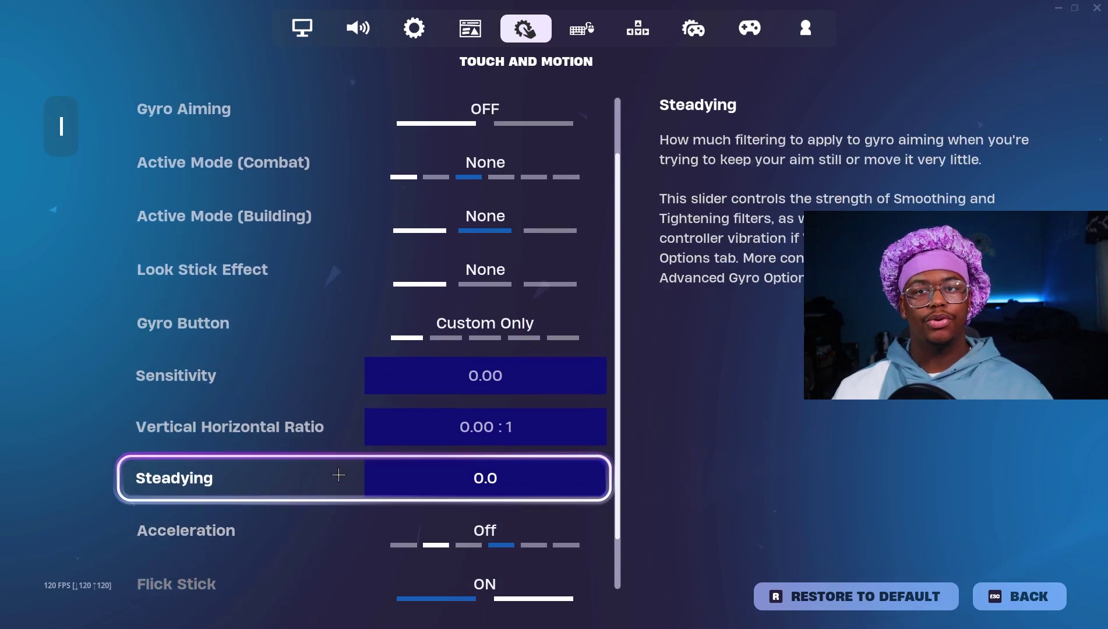